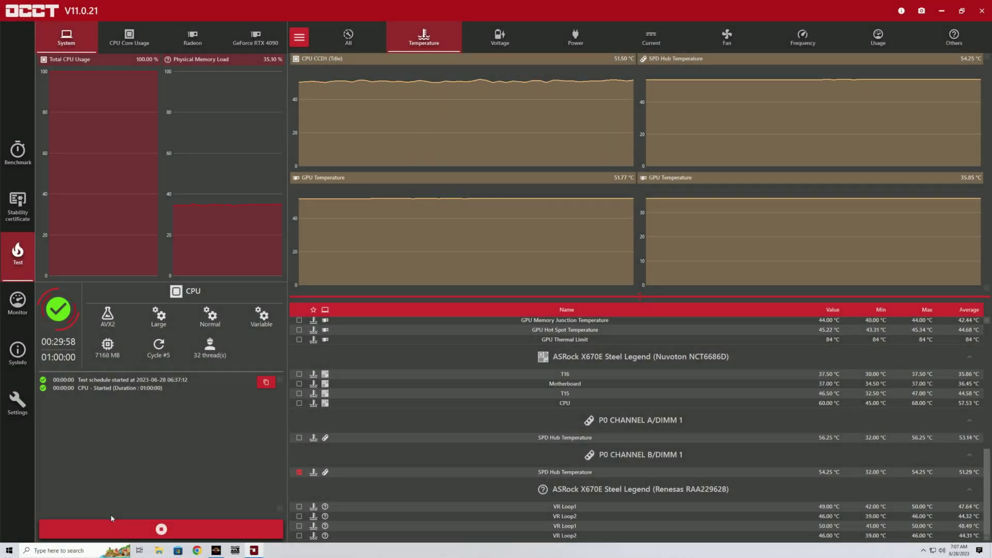
- Stop OCCT's CPU stress test at 00:30:00 and return to the CPU test settings
left_click(116, 532)
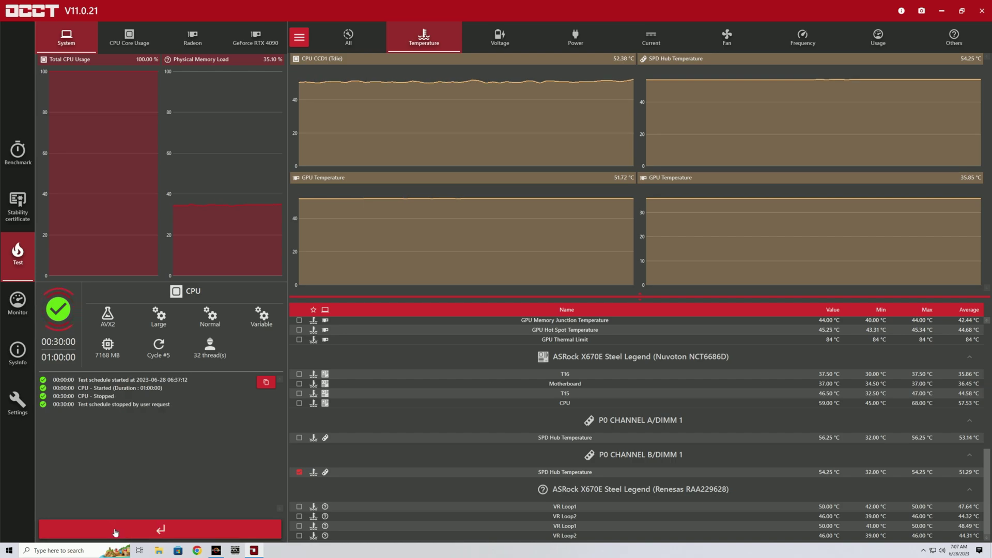
left_click(115, 532)
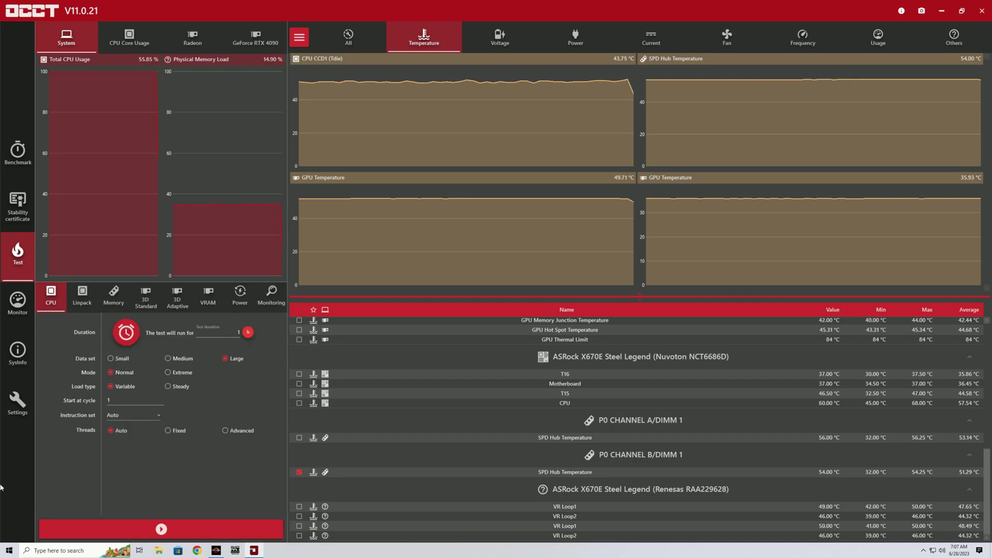
- Close OCCT, review Ryzen Master's Curve Optimizer values, then launch AIDA64 Extreme with admin approval
left_click(982, 10)
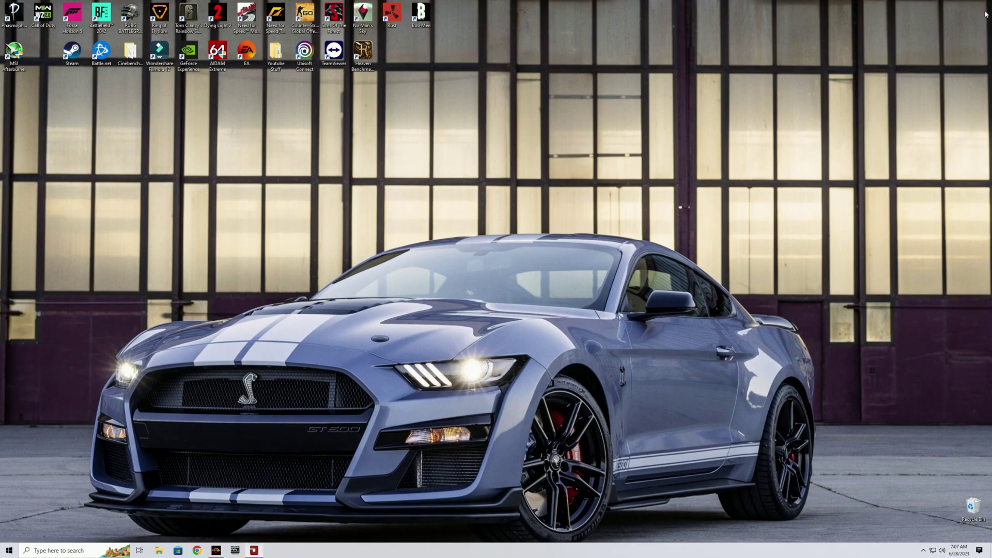
left_click(217, 550)
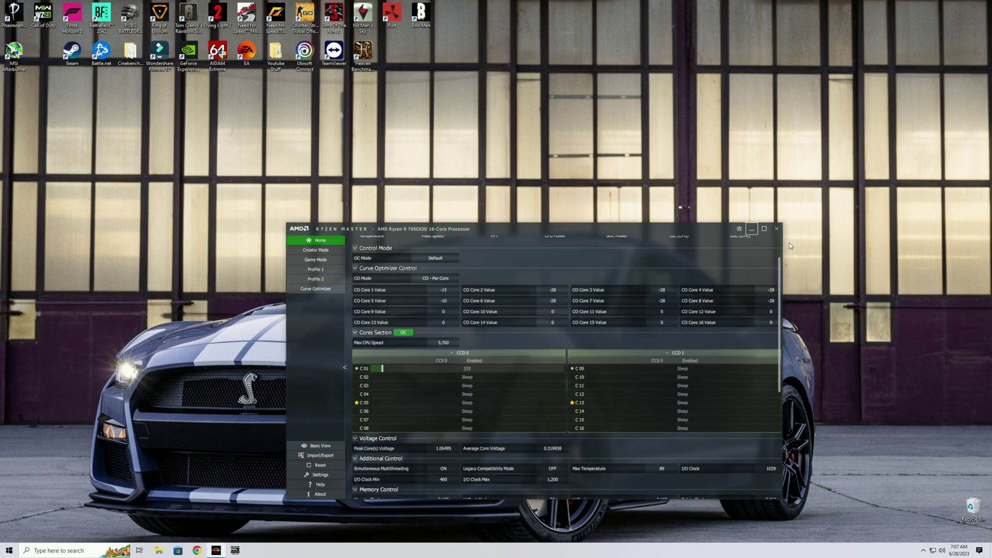
left_click(752, 228)
double_click(211, 64)
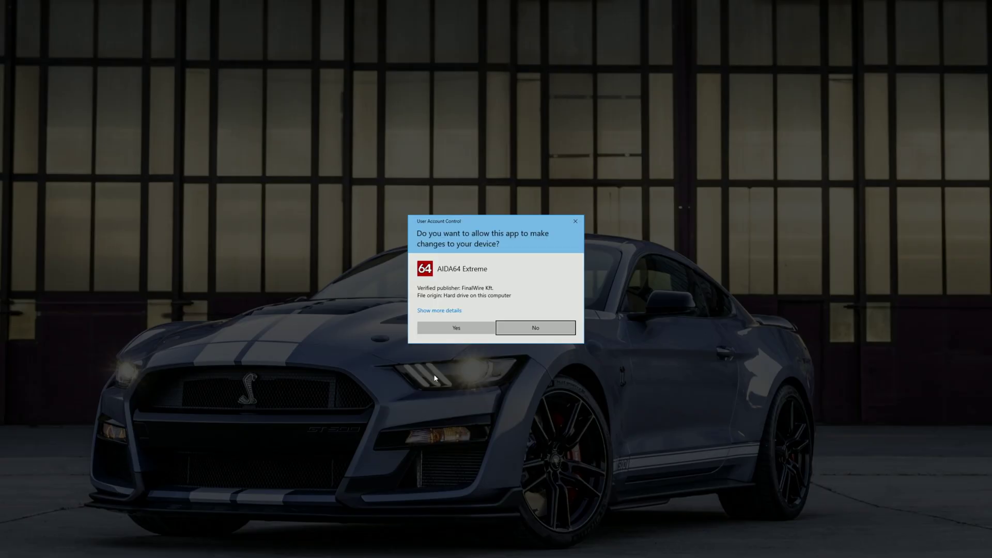
left_click(456, 328)
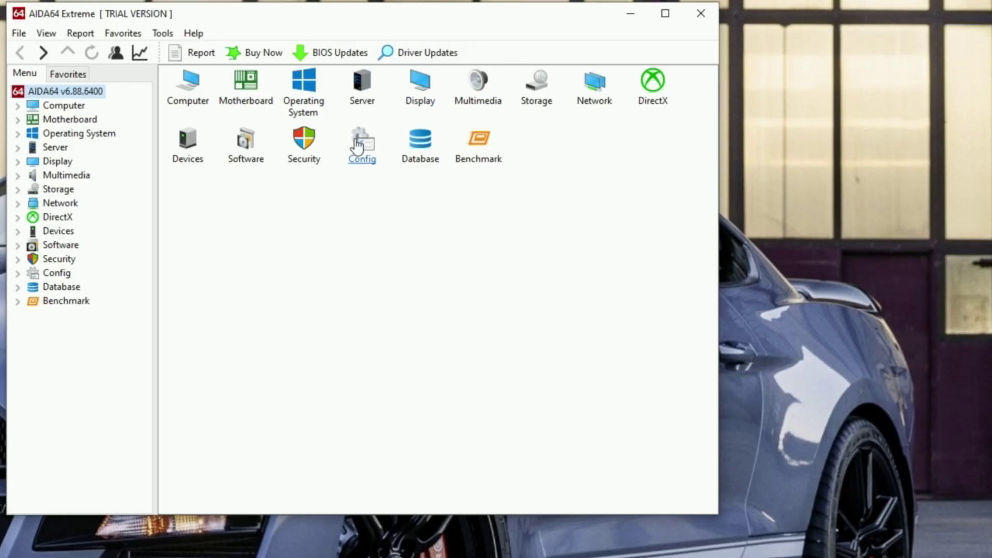
- Open Benchmark > CPU SHA3 in AIDA64 and start the run, which freezes the PC
double_click(476, 155)
left_click(434, 169)
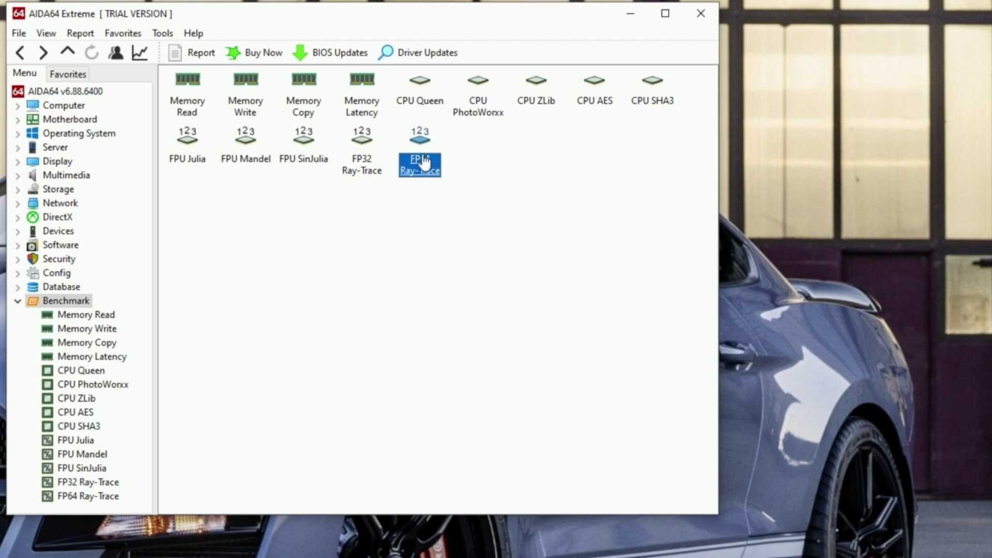
left_click(644, 106)
double_click(644, 103)
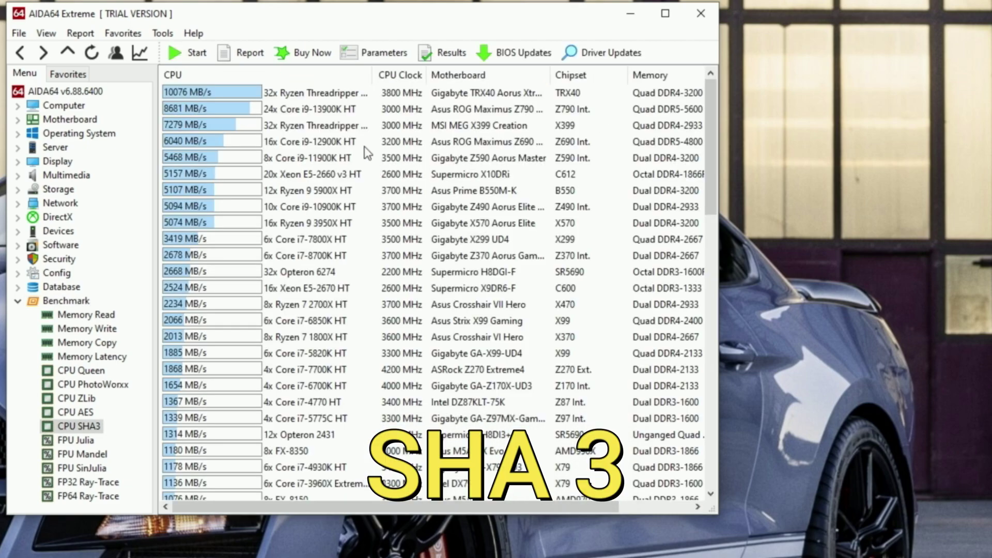
left_click(177, 53)
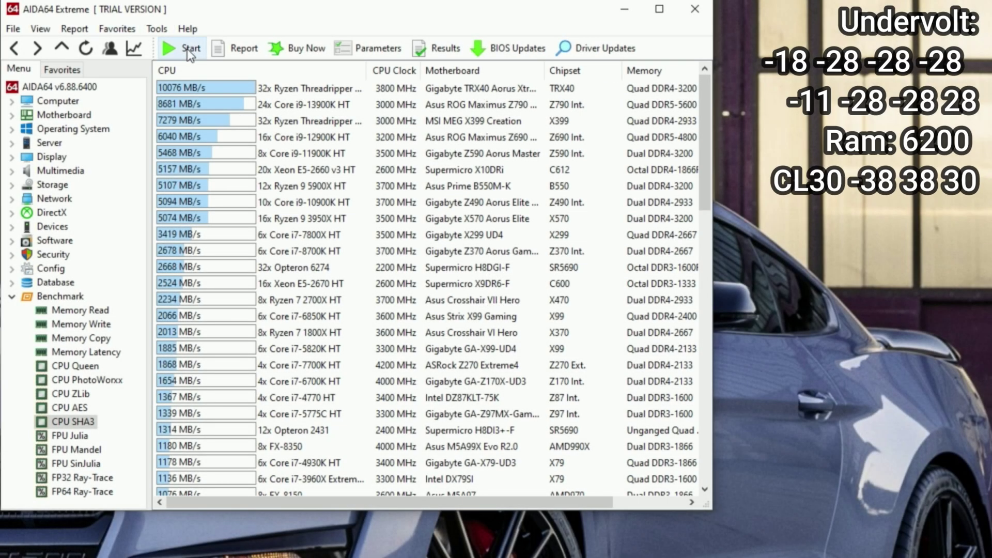
- Rerun the CPU SHA3 benchmark at the milder -10/-20 undervolt, which crashes again
left_click(188, 50)
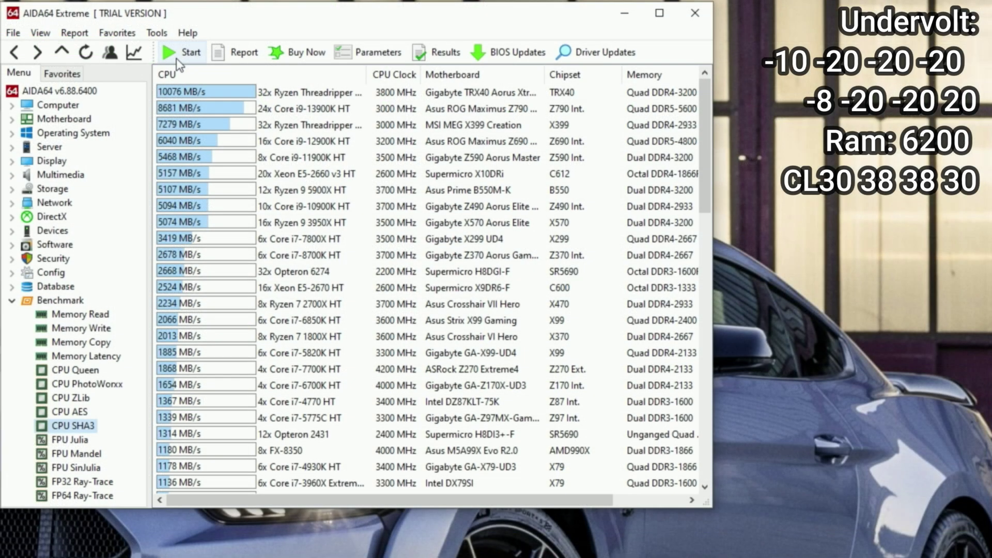
left_click(175, 55)
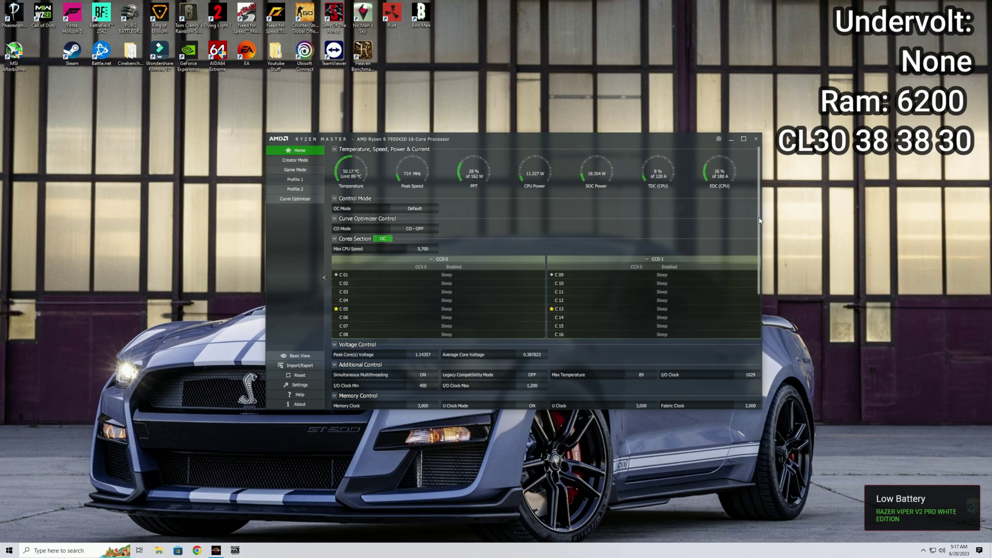
- Run CPU SHA3 with no undervolt, scoring 10759 MB/s
scroll(758, 229, "down", 1)
left_click_drag(758, 228, 785, 334)
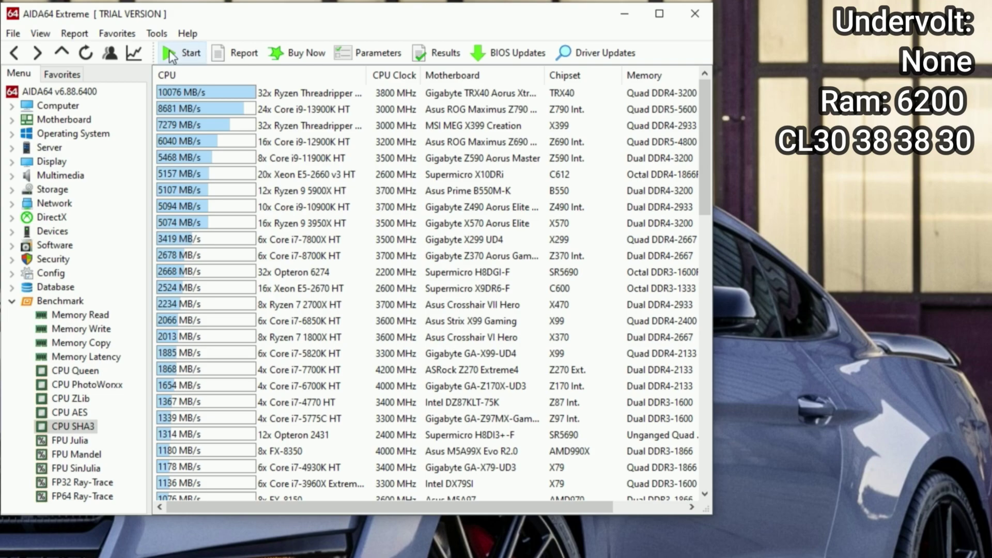
left_click(168, 51)
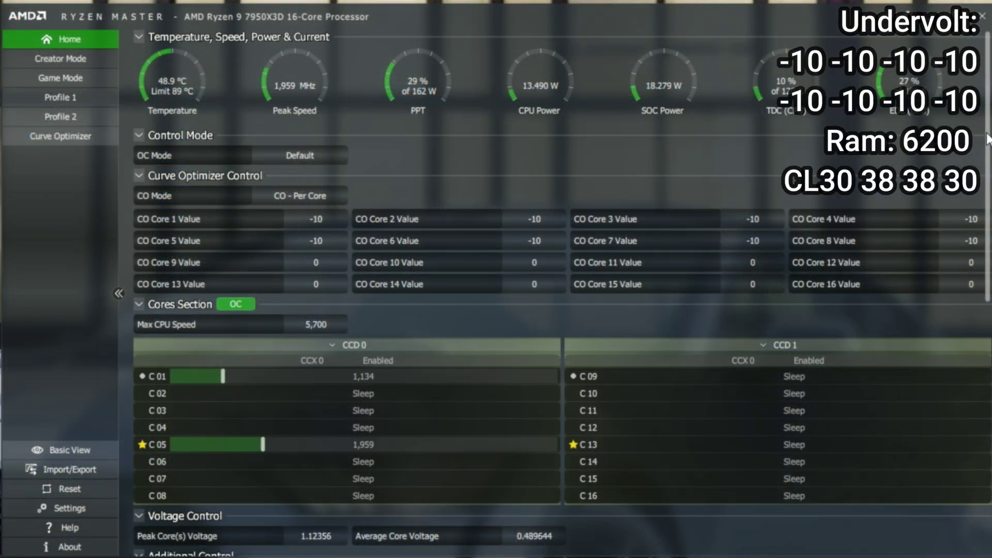
- Run CPU SHA3 at Curve Optimizer -10, which crashes the PC
scroll(987, 138, "down", 4)
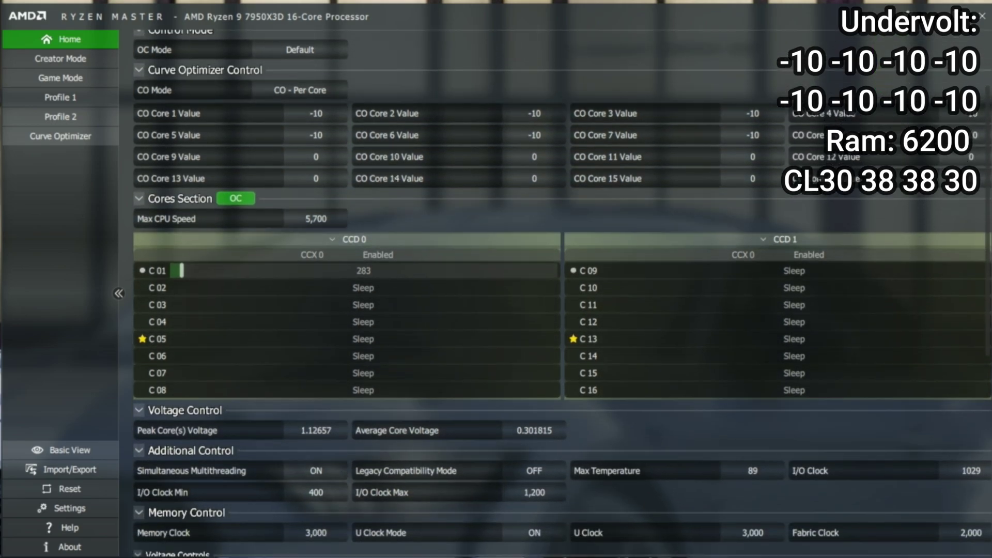
scroll(563, 293, "down", 6)
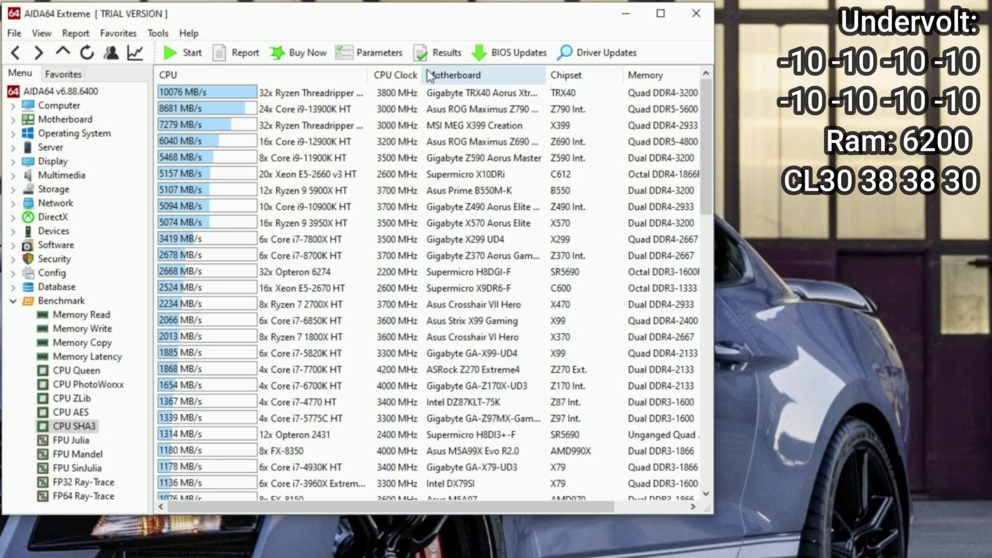
left_click(191, 53)
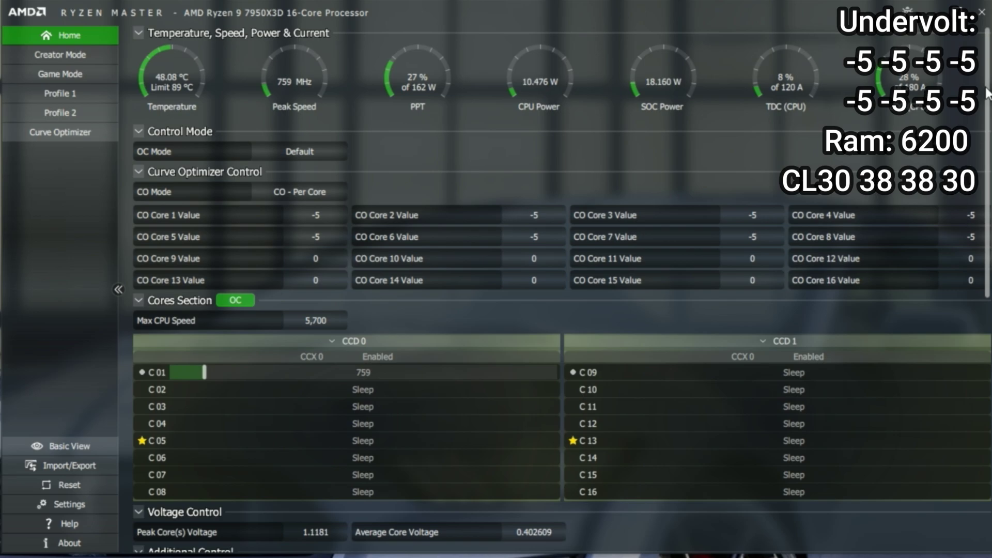
- Run CPU SHA3 three times at -5, reaching 10793 MB/s at 4942 MHz
left_click_drag(988, 93, 978, 369)
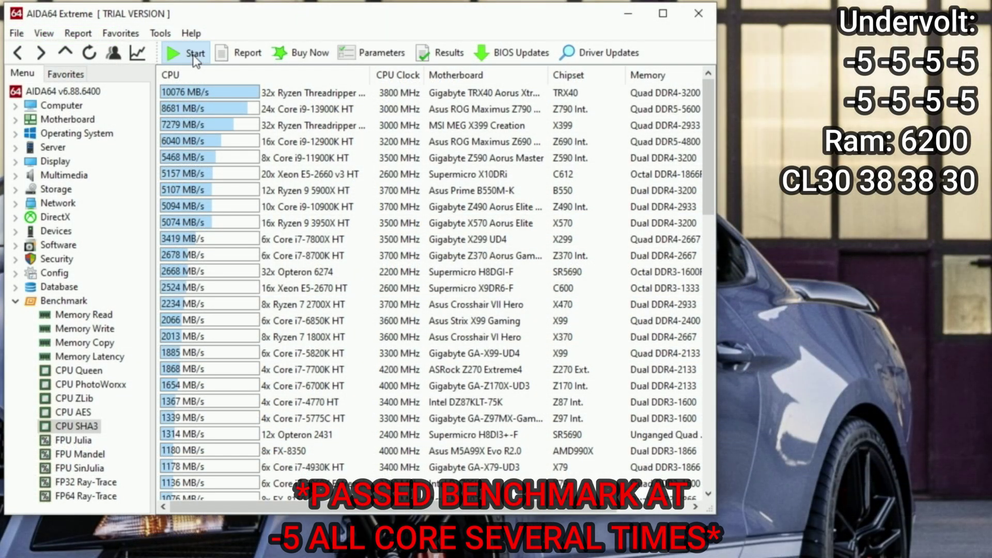
left_click(194, 52)
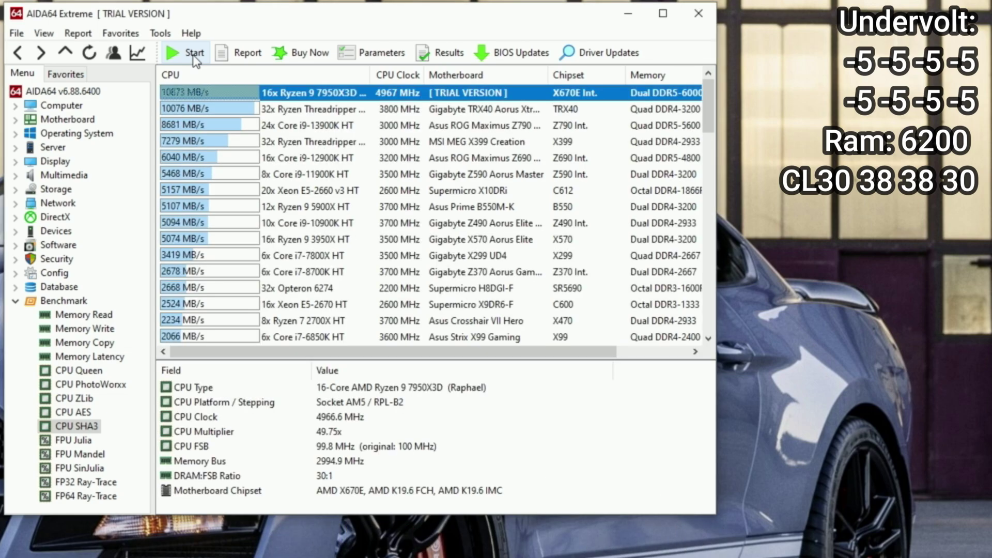
left_click(193, 55)
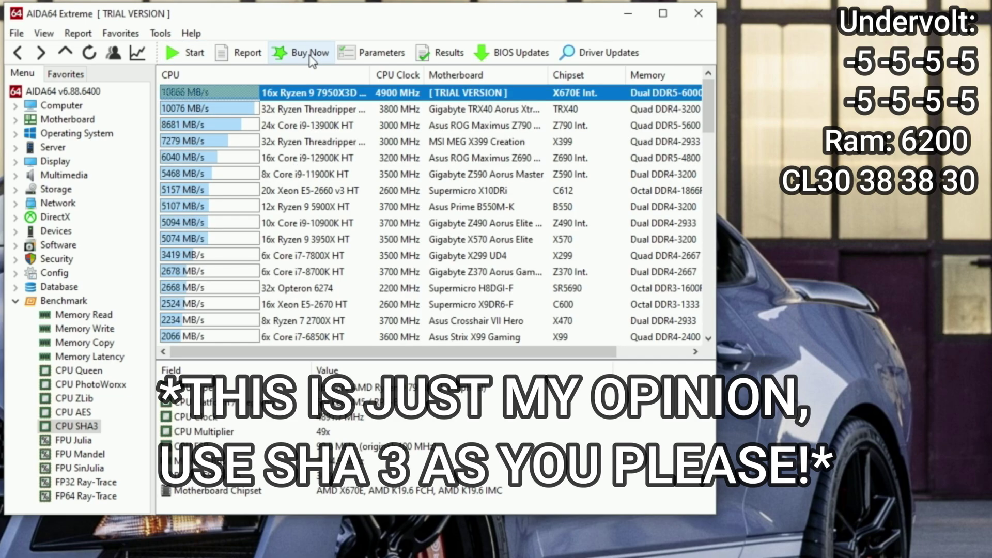
left_click(168, 52)
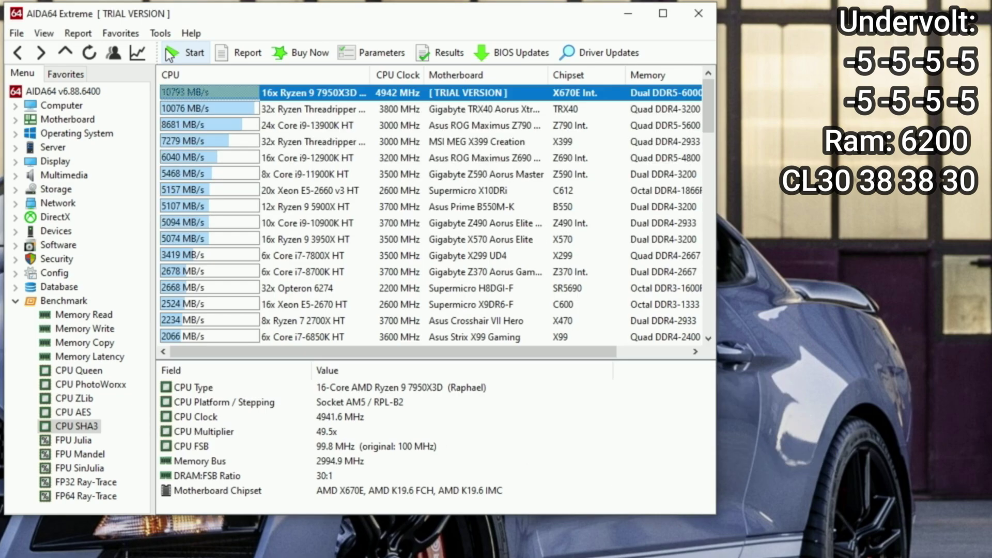
- Run the CPU SHA3 benchmark once more at Curve Optimizer -5
left_click(165, 49)
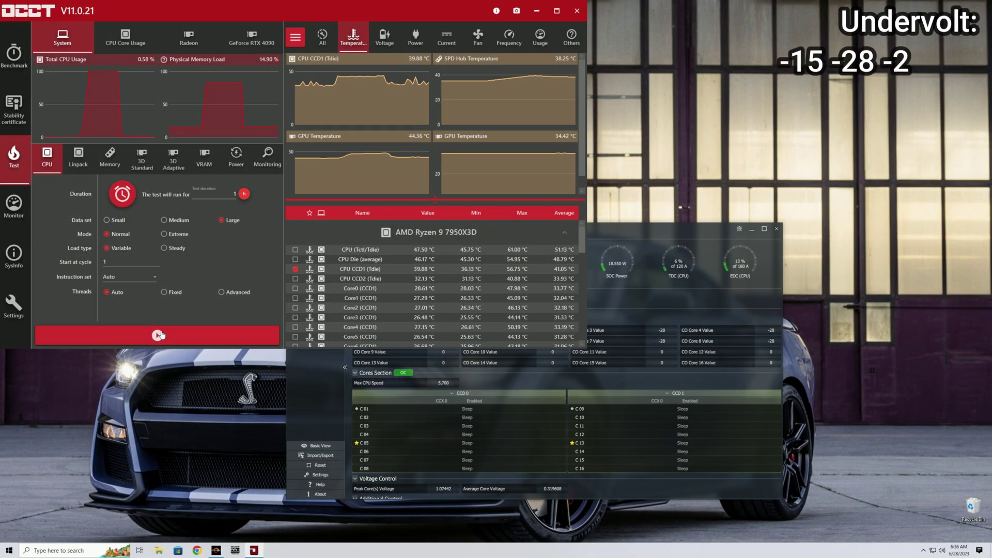
- Start OCCT's CPU stress test and scroll Ryzen Master to the DRAM timings (3,100, CL30)
left_click(207, 333)
left_click(710, 231)
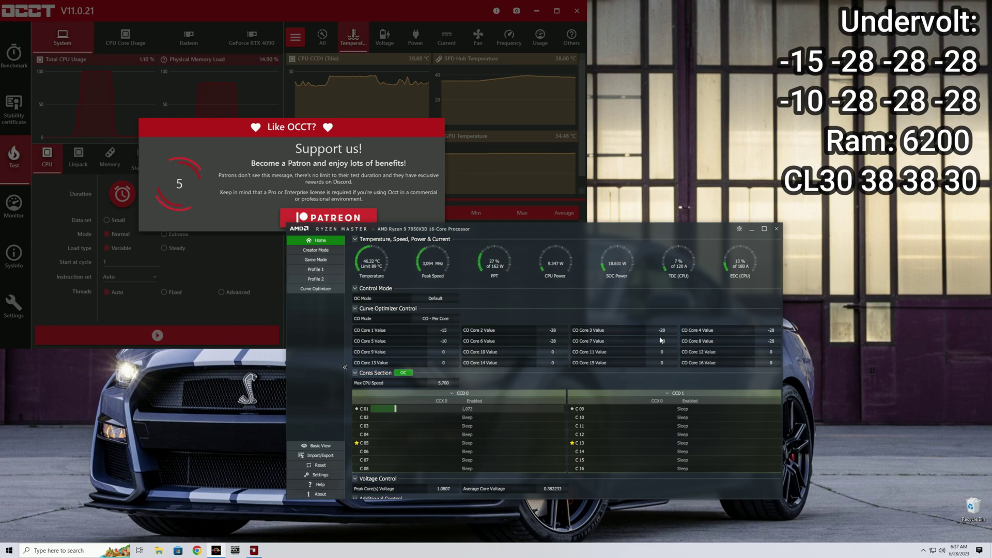
scroll(672, 331, "down", 5)
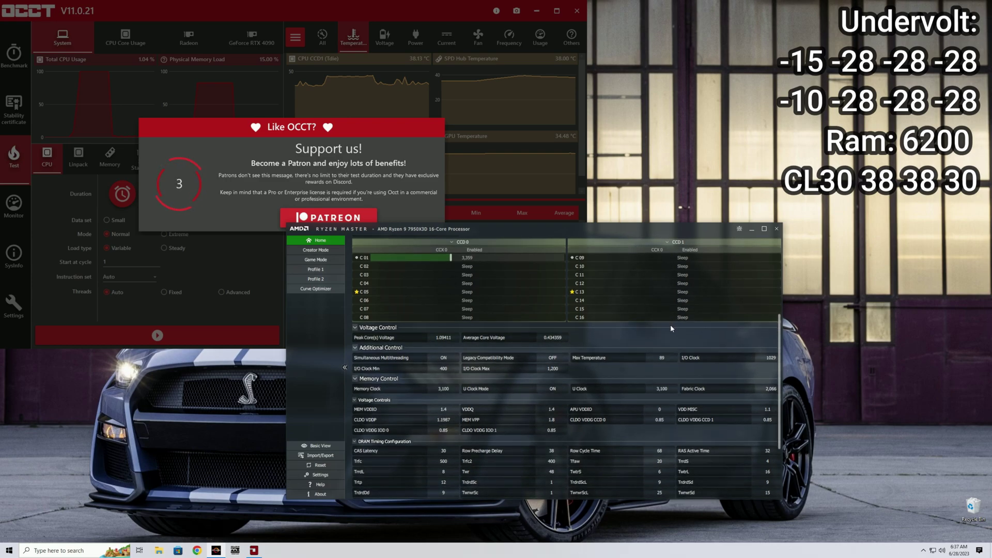
scroll(661, 335, "down", 1)
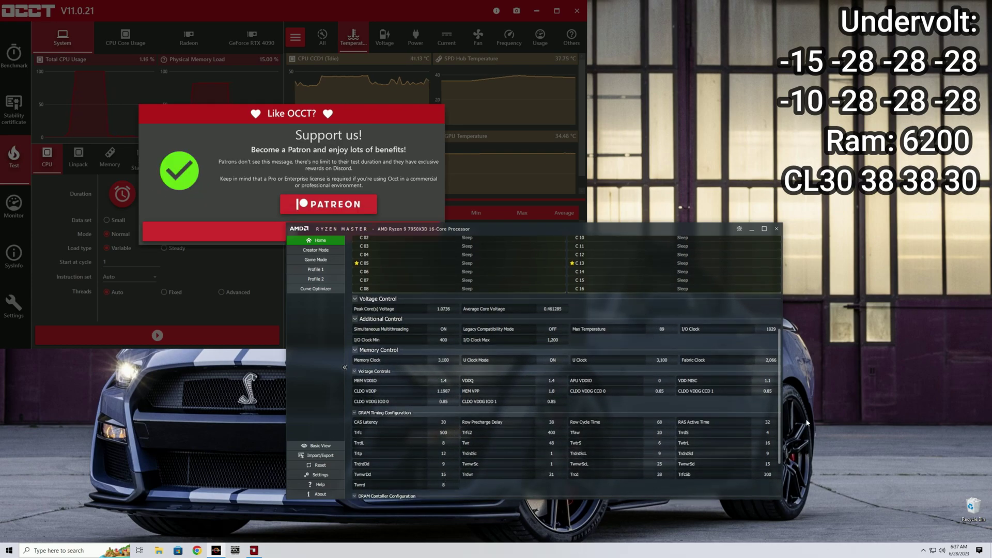
- Minimize Ryzen Master and let OCCT's CPU test reach 00:30:00 without errors
left_click(752, 231)
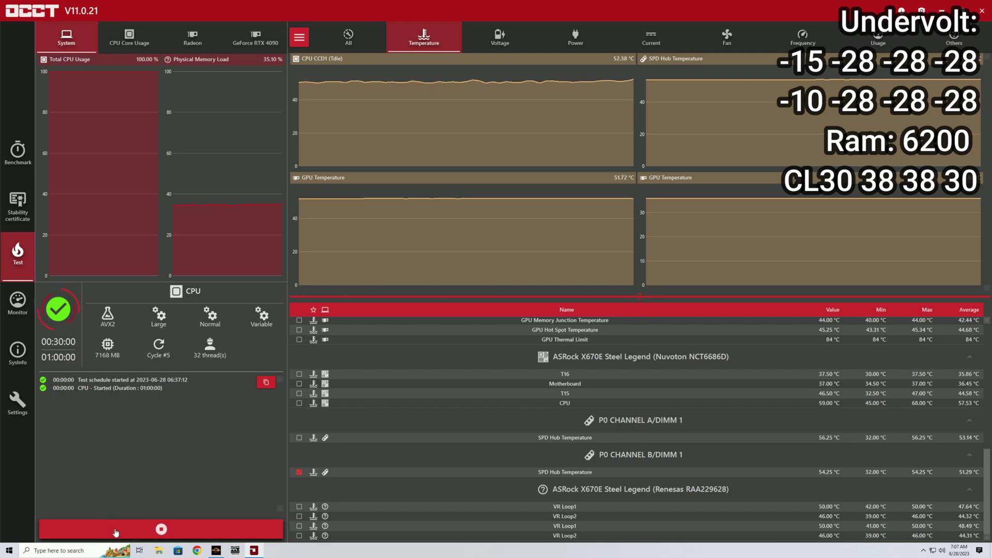
- Stop the running OCCT CPU test, close OCCT, and minimise Ryzen Master
left_click(115, 532)
key("alt+F4")
left_click(216, 550)
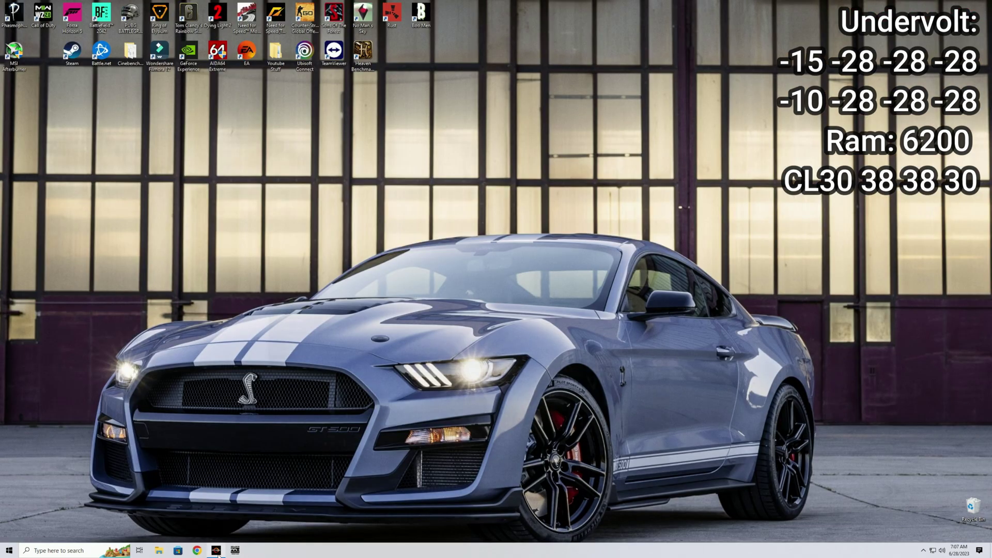
left_click(752, 228)
- Launch AIDA64 Extreme and start the CPU SHA3 benchmark from the Benchmark group
double_click(218, 50)
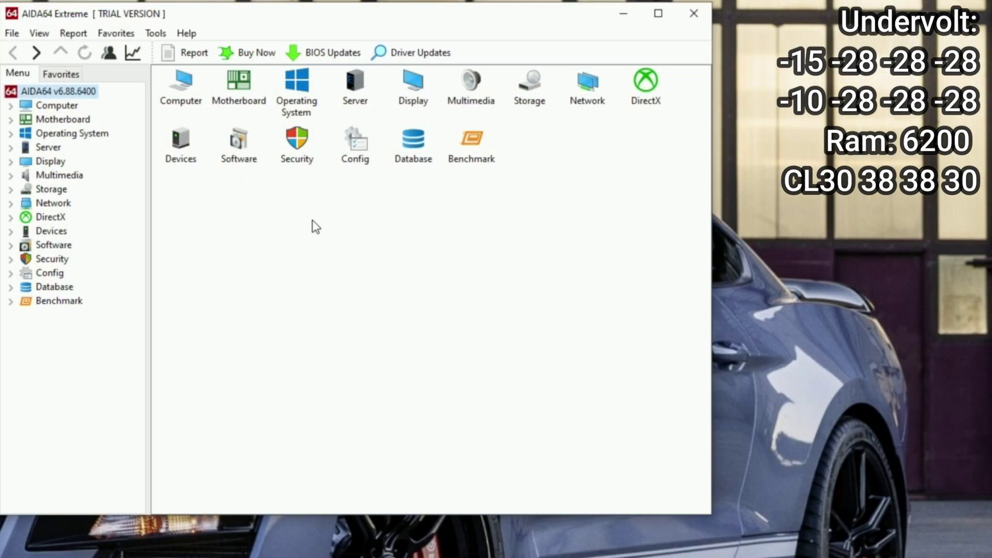
double_click(471, 139)
double_click(643, 87)
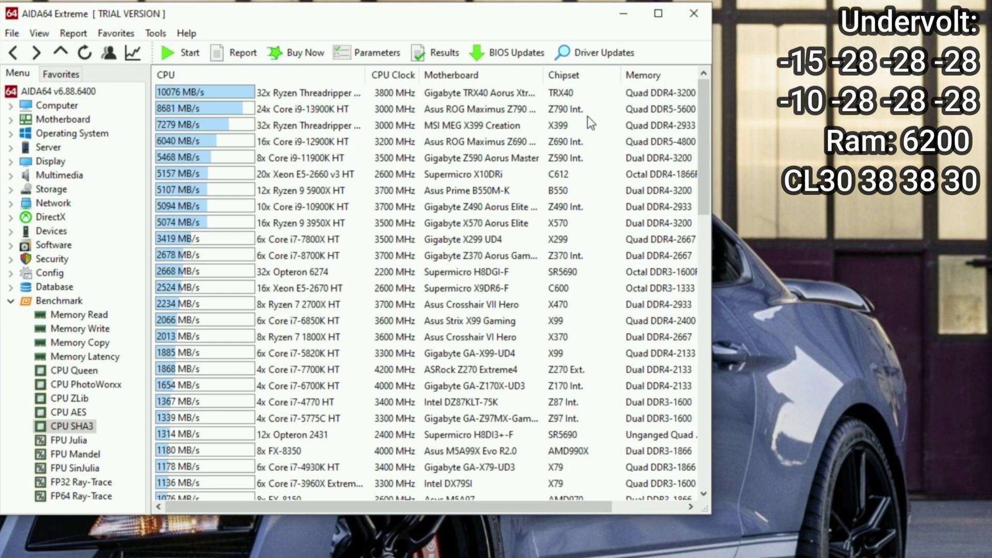
left_click(194, 57)
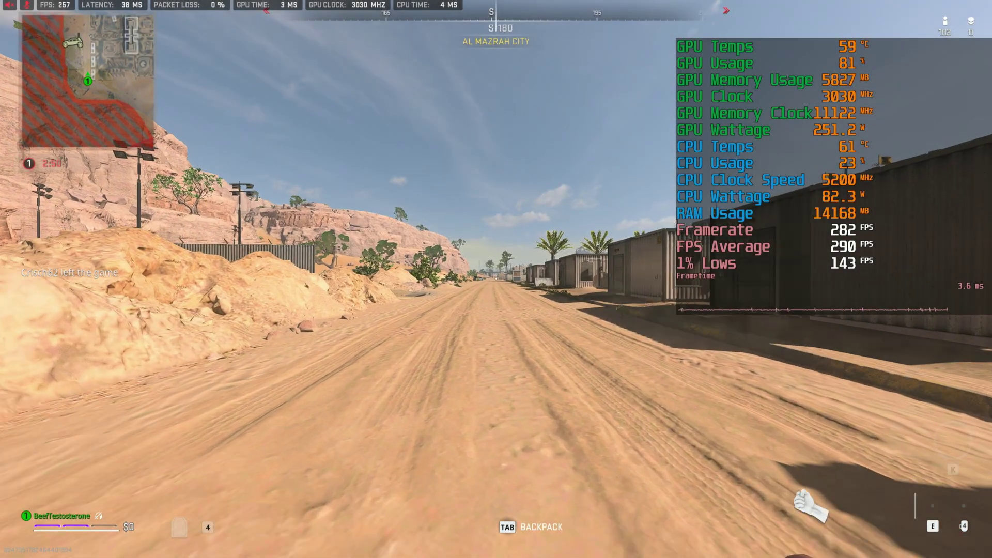
- Run forward down the dirt road, past the parked car, onto the sand road
key("w")
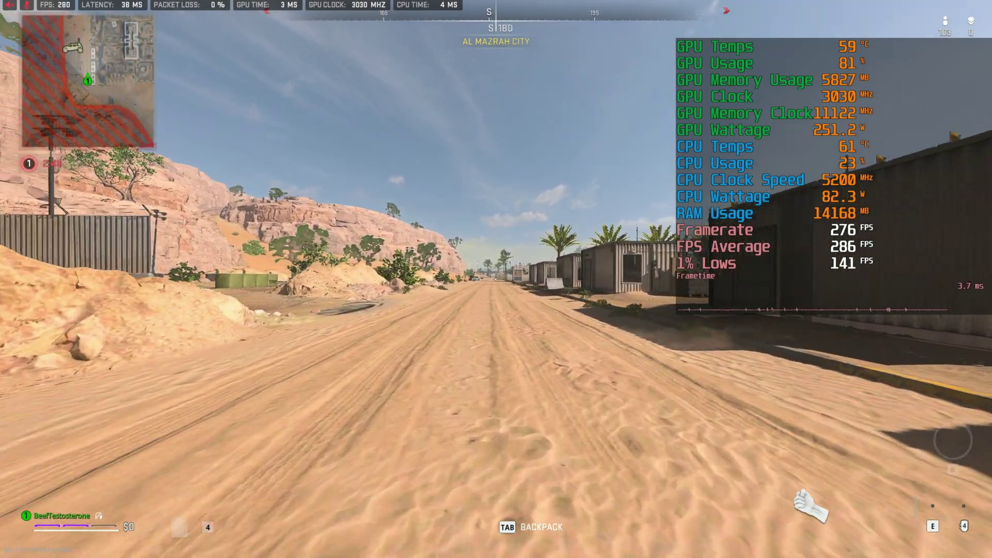
key("w")
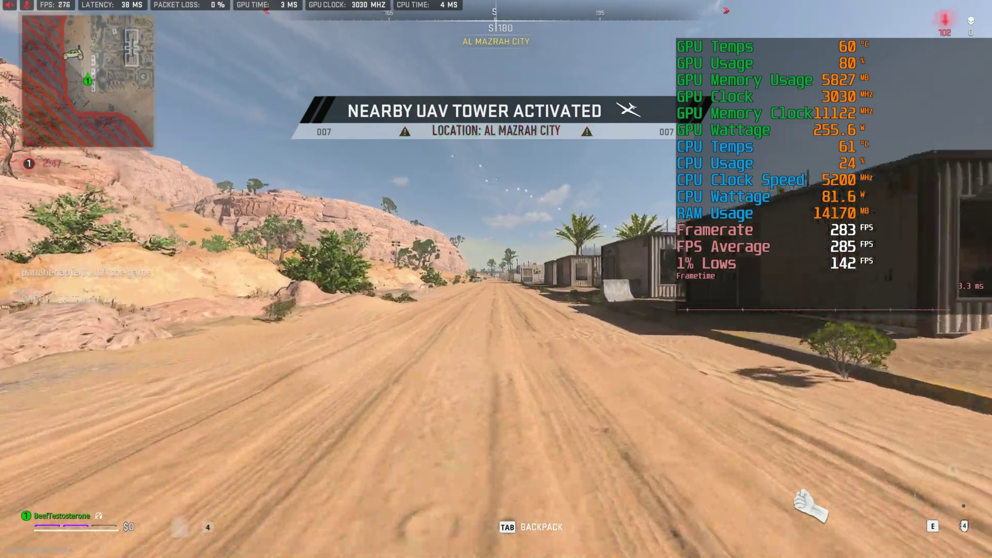
key("w")
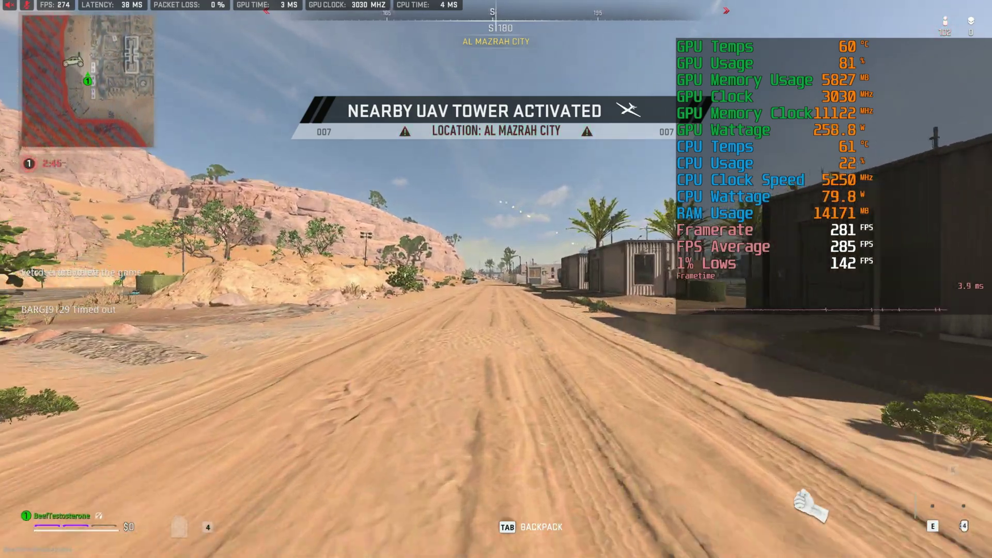
key("w")
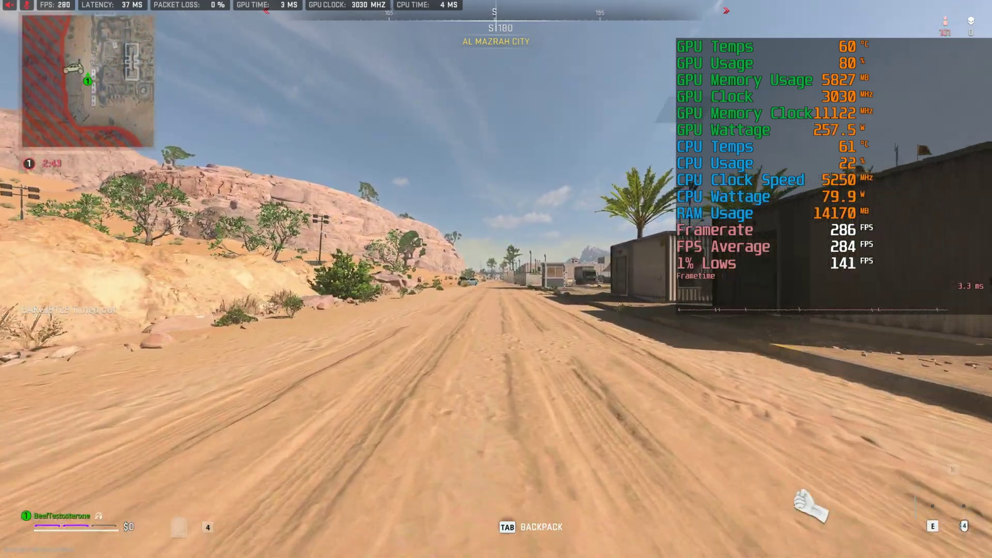
key("w")
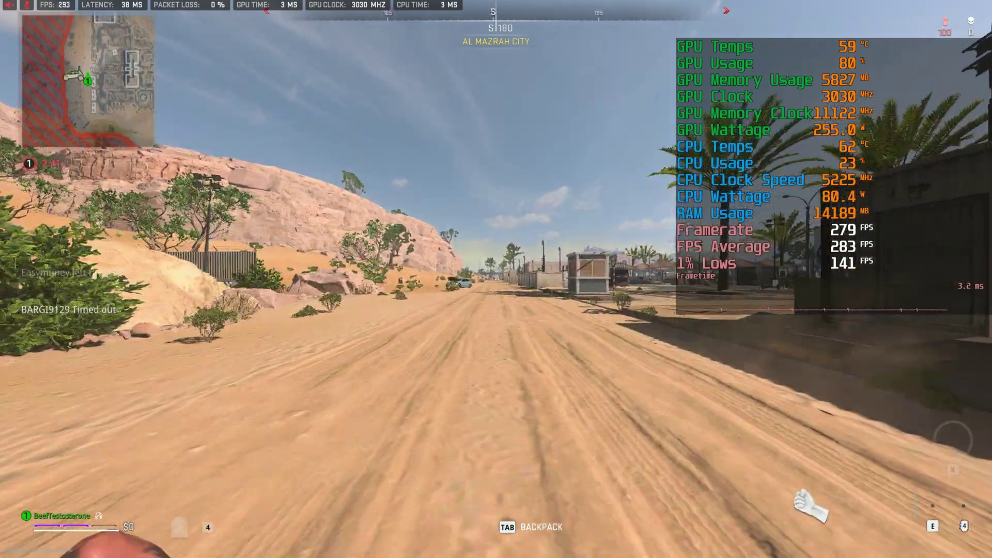
key("w")
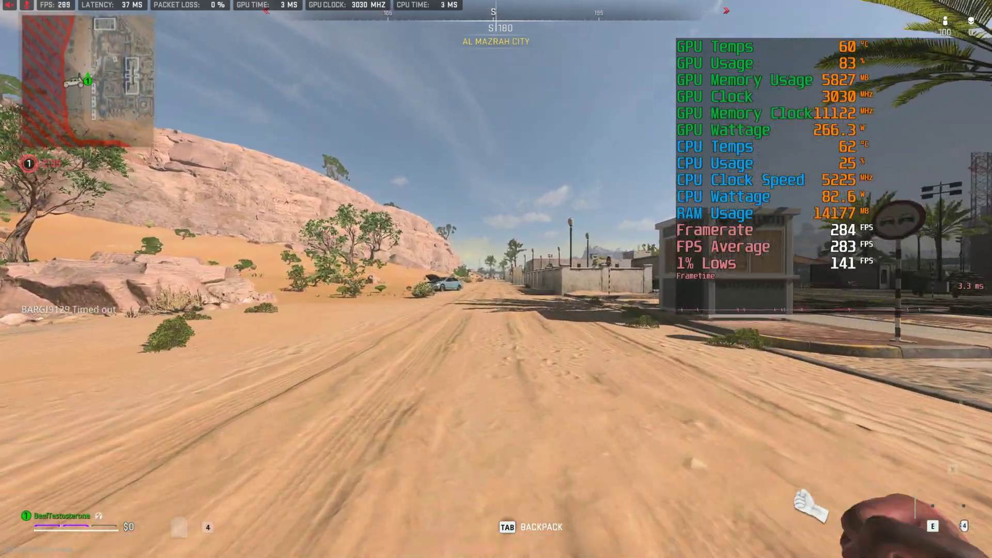
key("w")
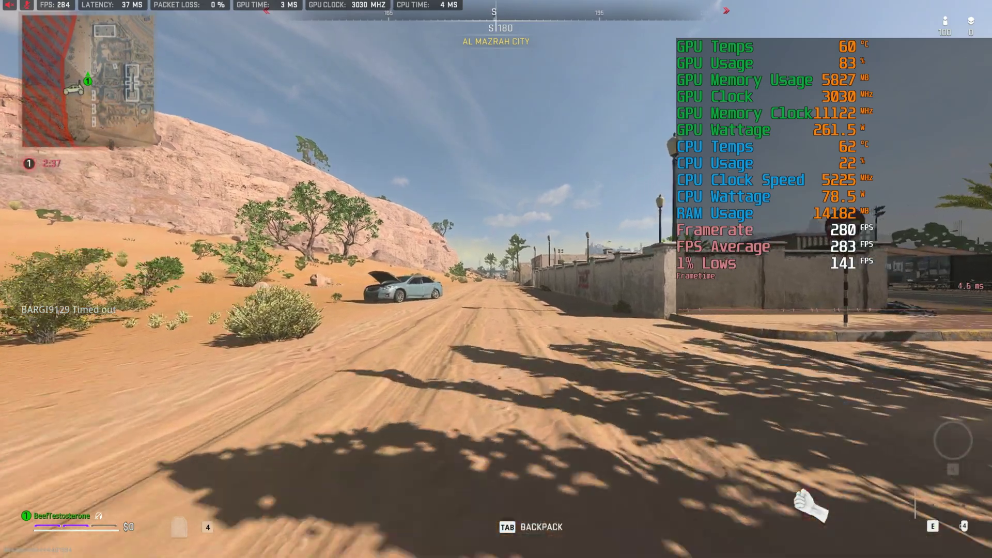
key("w")
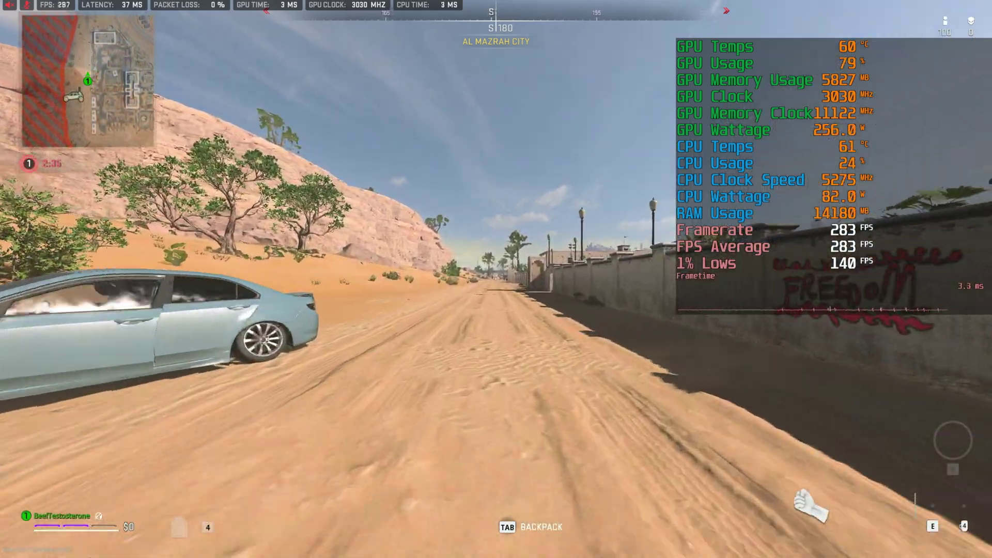
key("w")
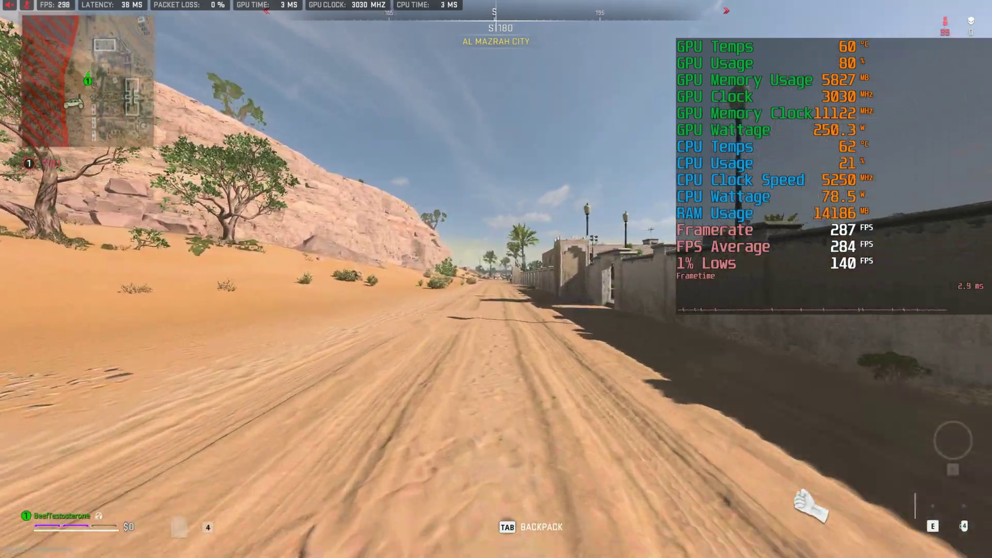
- Keep running up the cobblestone road until reaching the castle ruins
key("w")
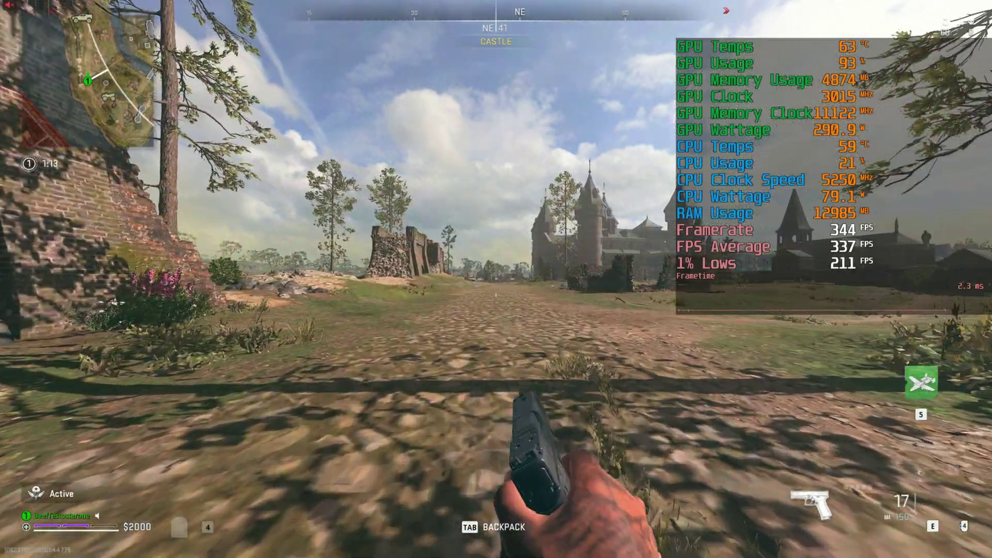
key("w")
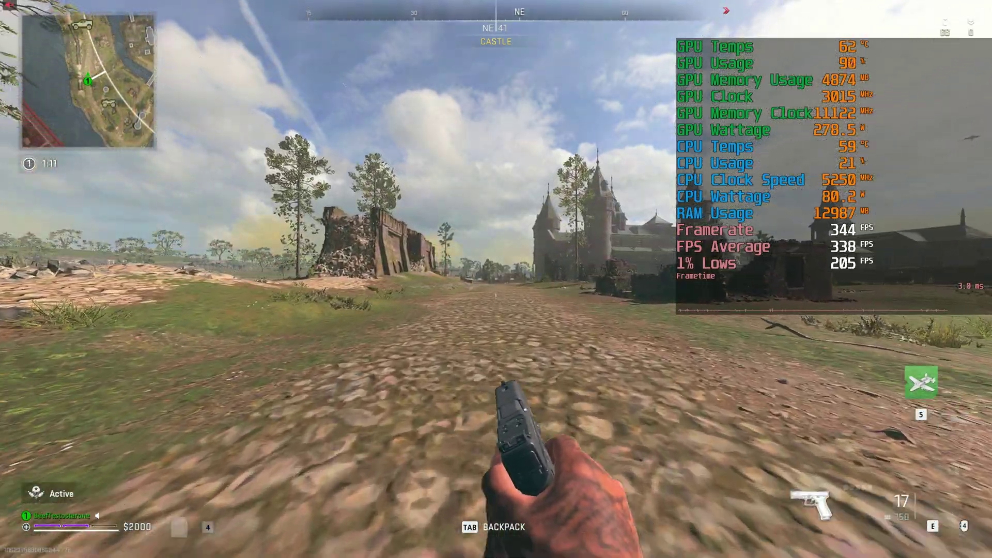
key("w")
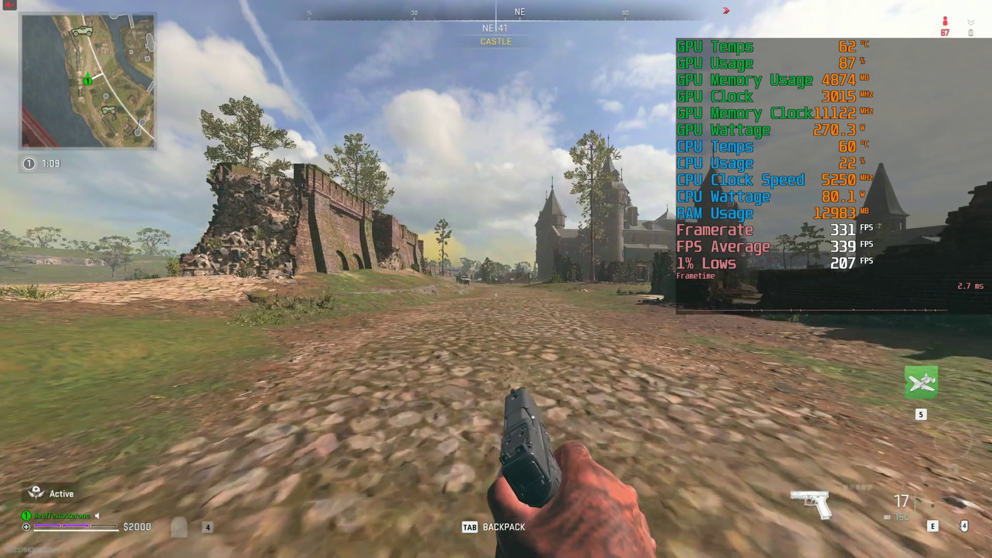
key("w")
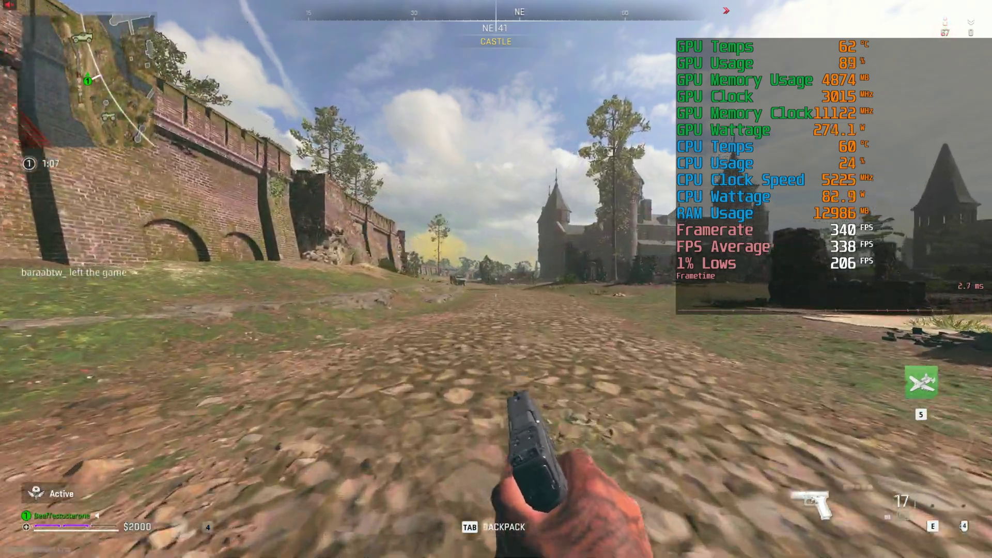
key("w")
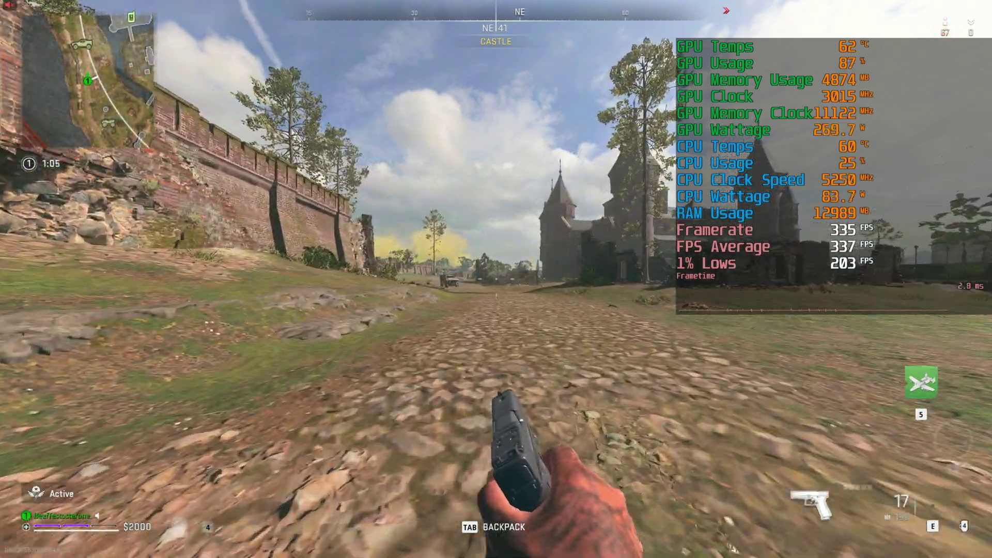
key("w")
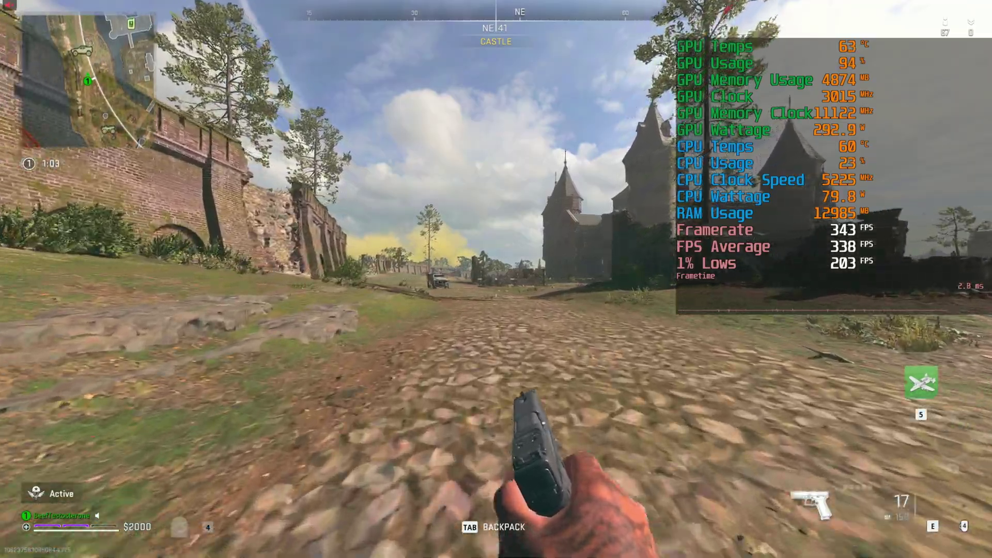
key("w")
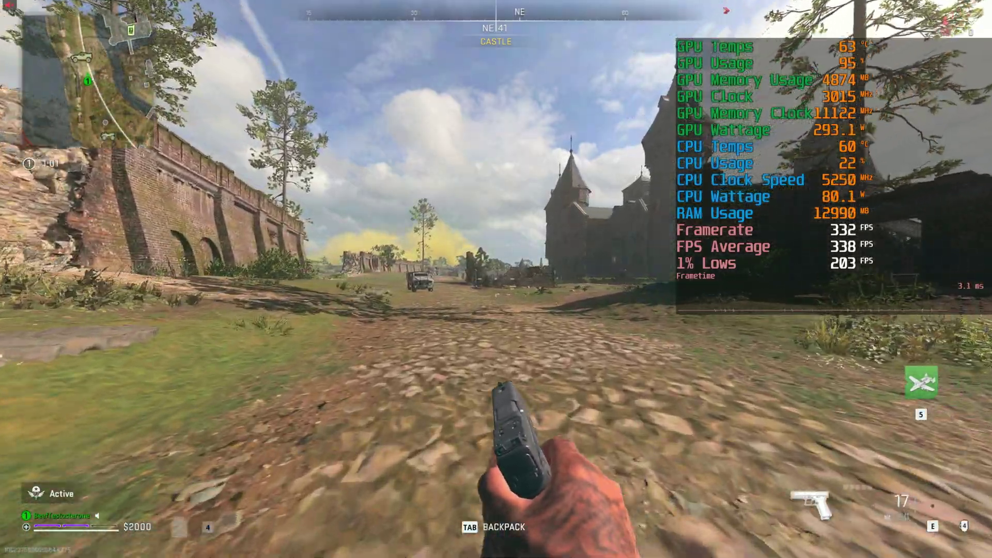
key("w")
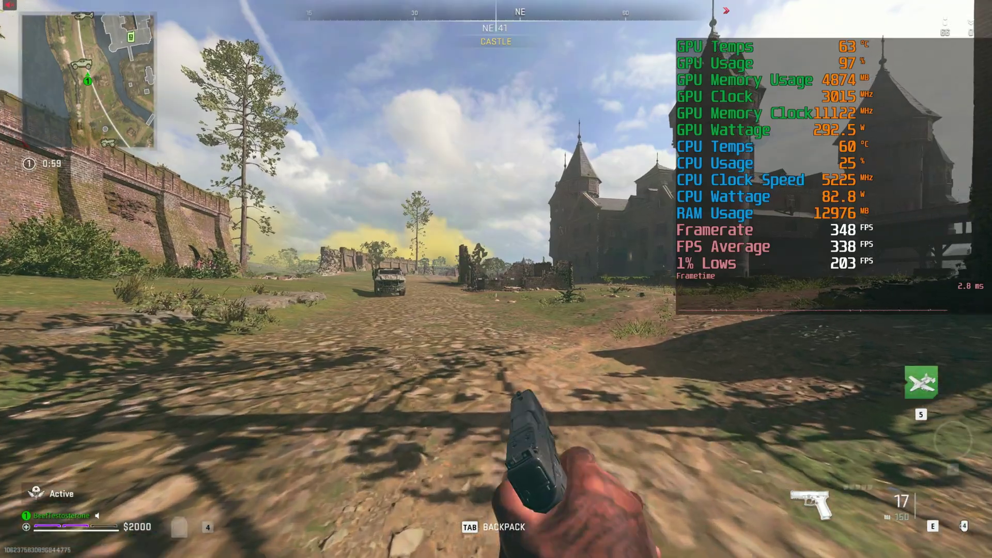
key("w")
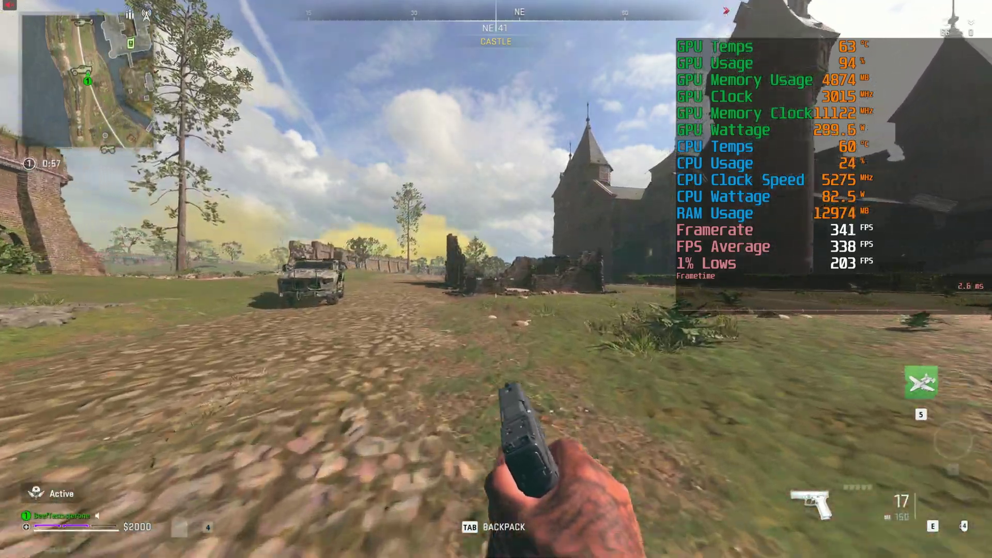
key("w")
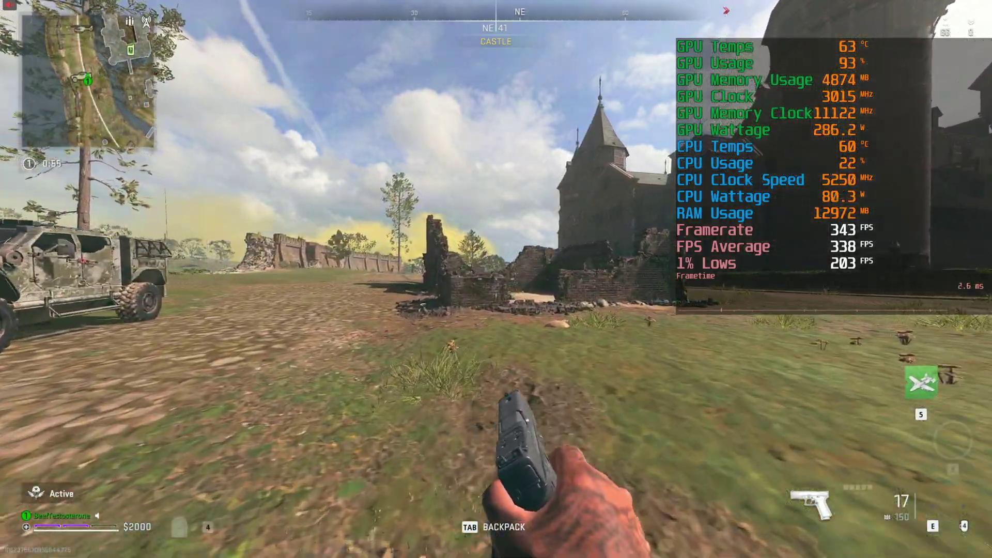
key("w")
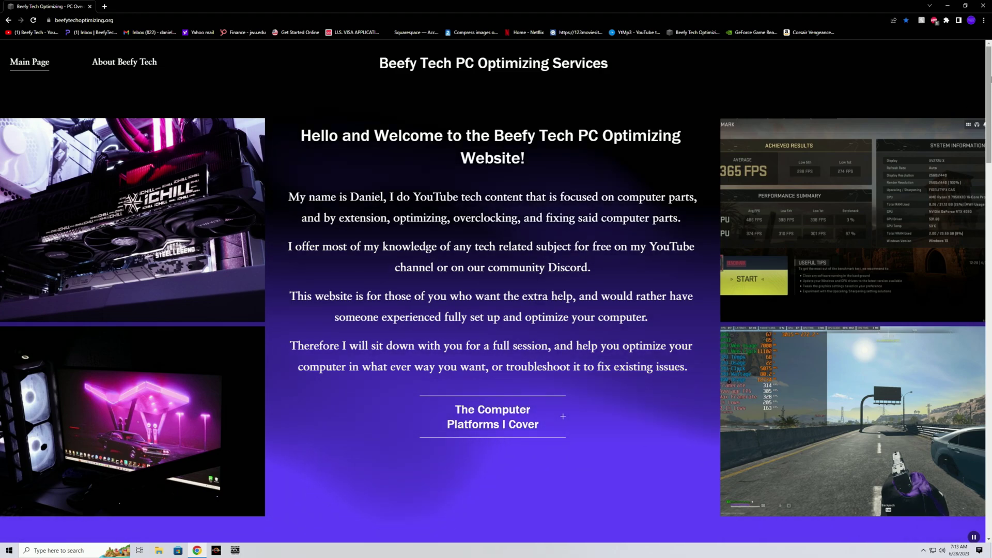
- Scroll past the 20–80 Euro service prices and Consult Form to the bottom social links
scroll(982, 108, "down", 3)
scroll(989, 187, "down", 6)
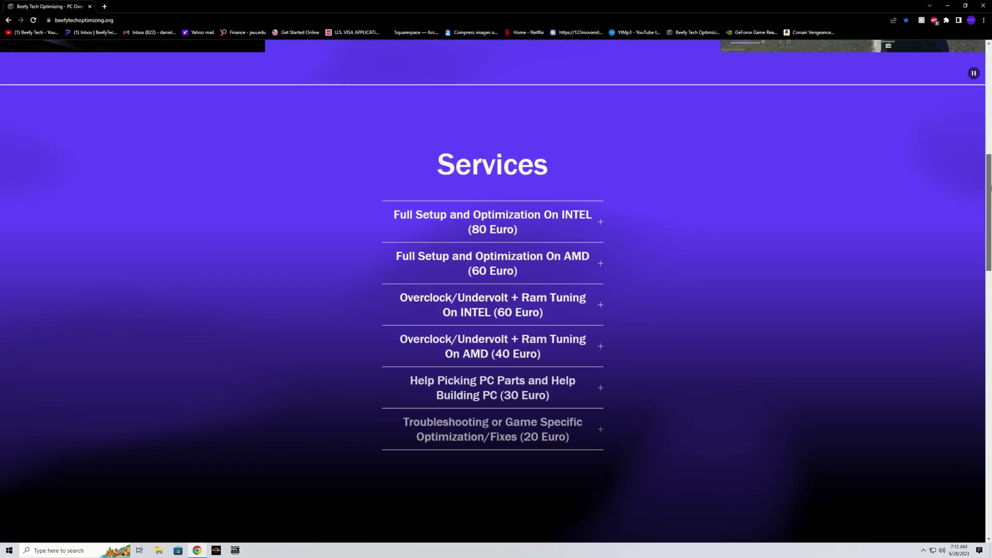
left_click_drag(989, 187, 990, 453)
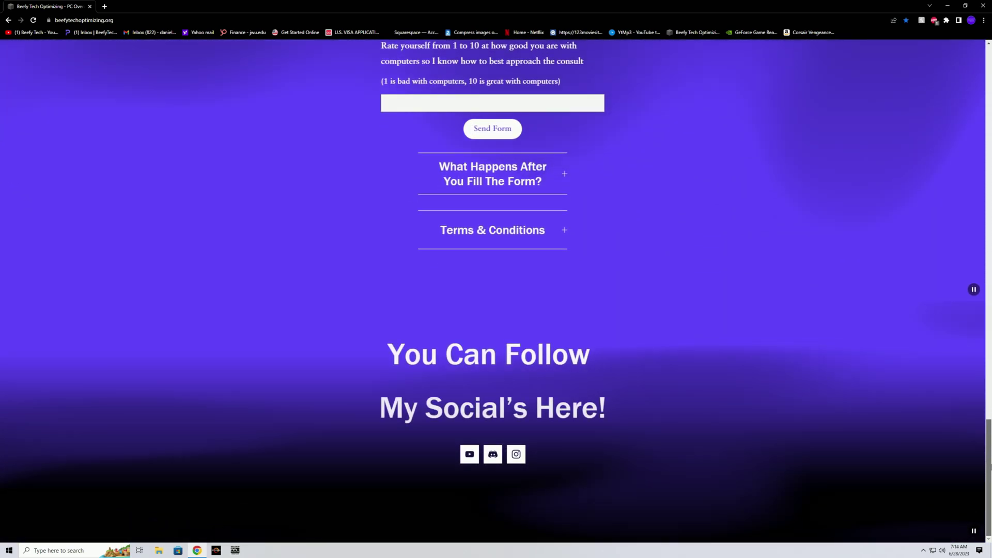